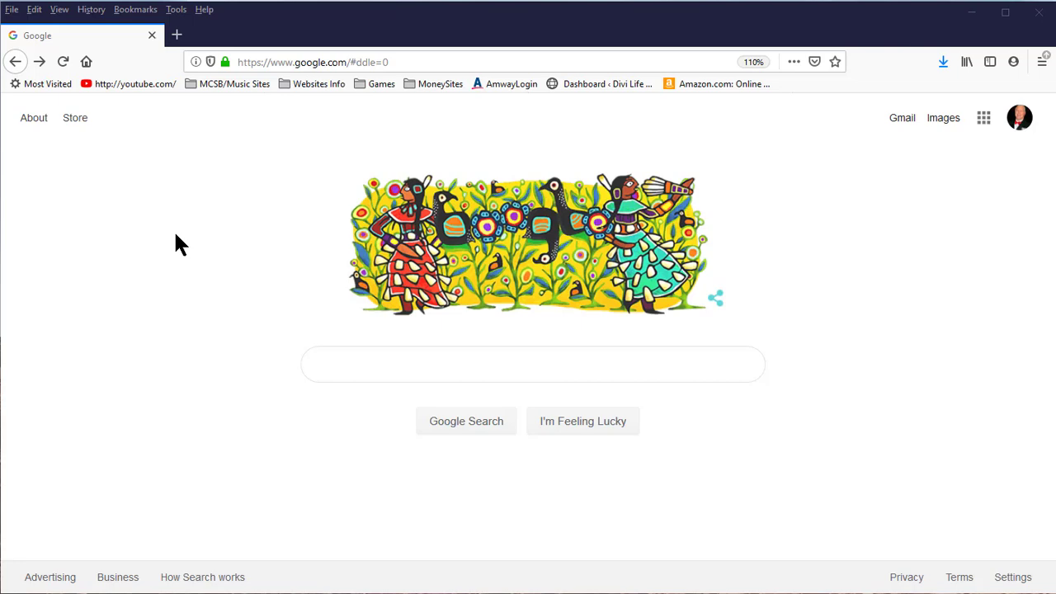
# Step: In File Explorer, locate the existing Google Drive folder on the DataSSD1TB (D:) drive
pyautogui.hotkey('alt', 'Tab')
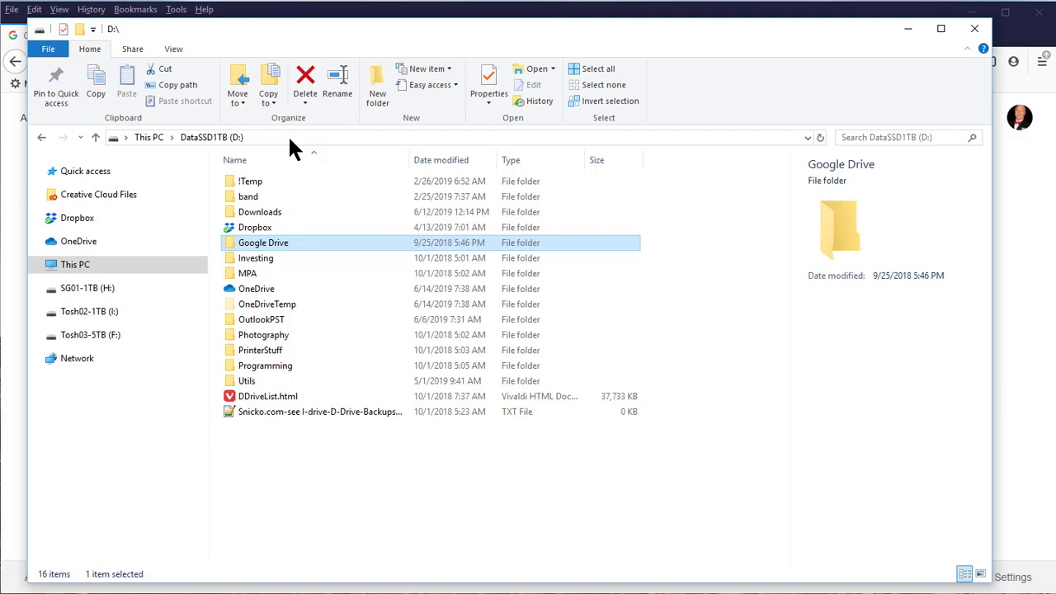
pyautogui.hotkey('alt', 'Up')
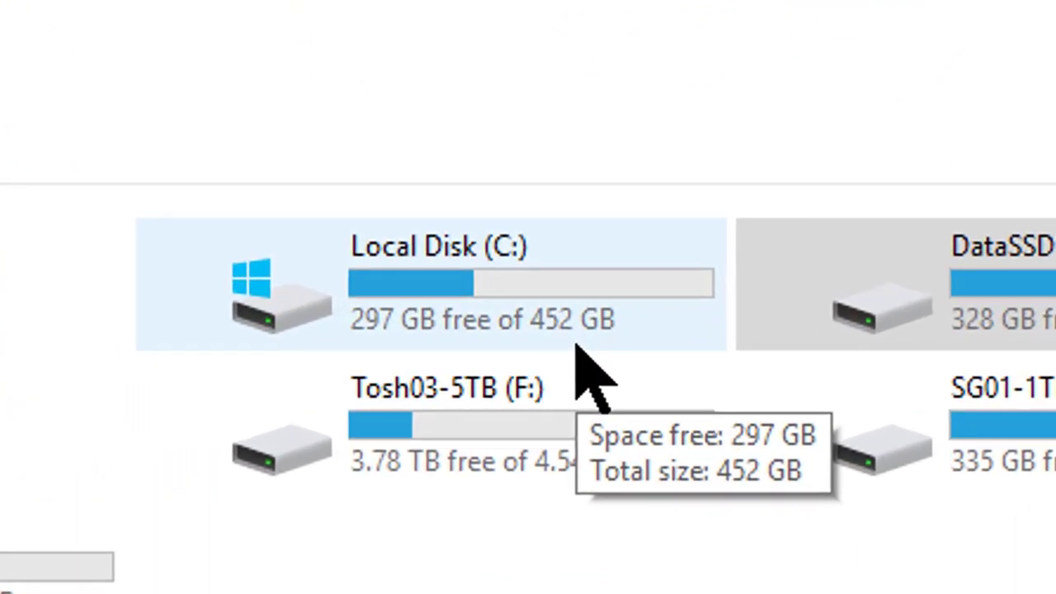
pyautogui.click(825, 338)
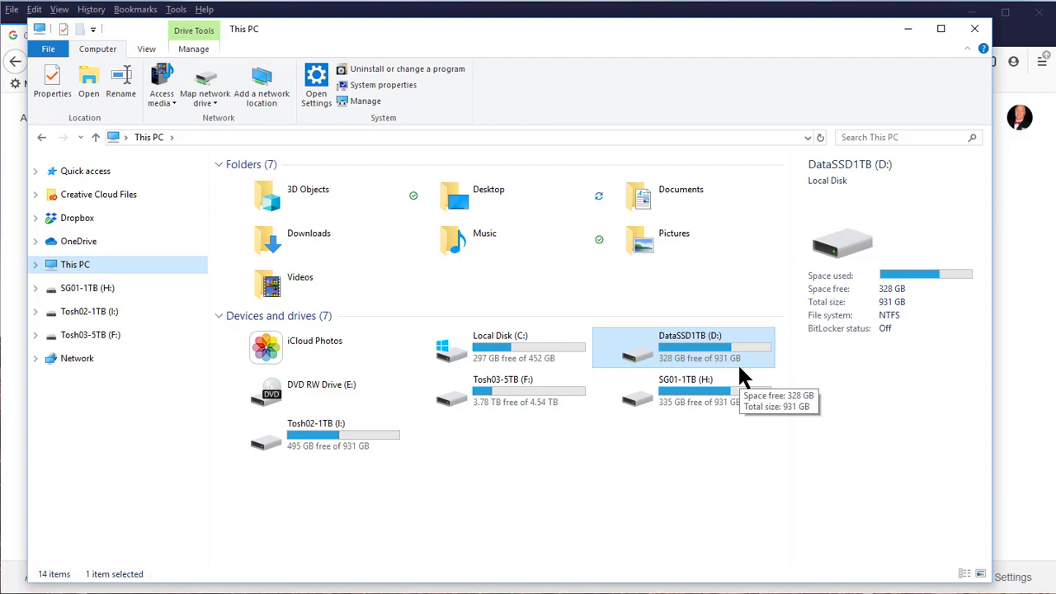
pyautogui.doubleClick(740, 370)
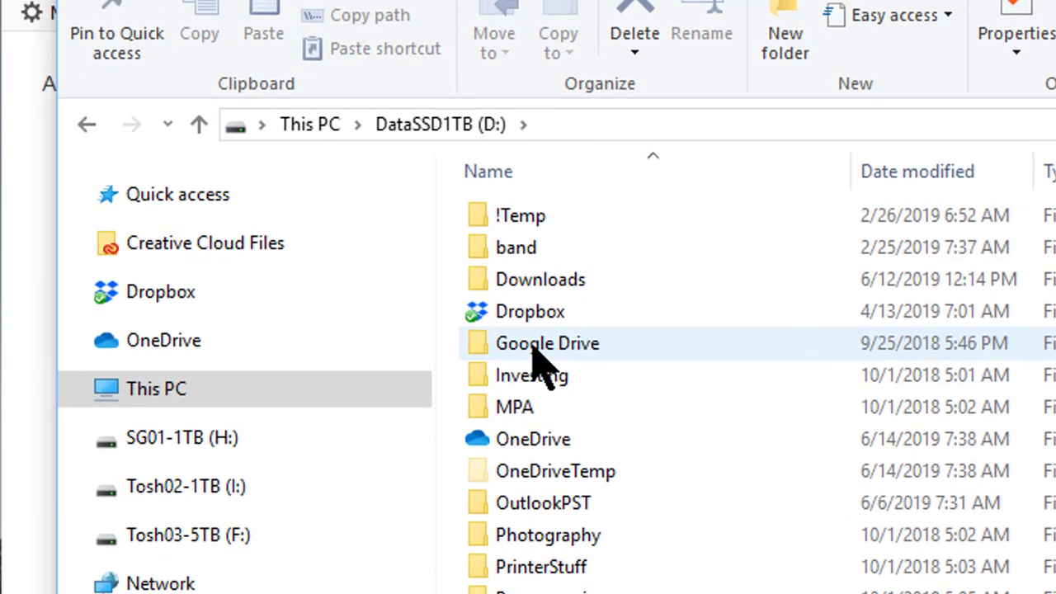
pyautogui.moveTo(604, 354)
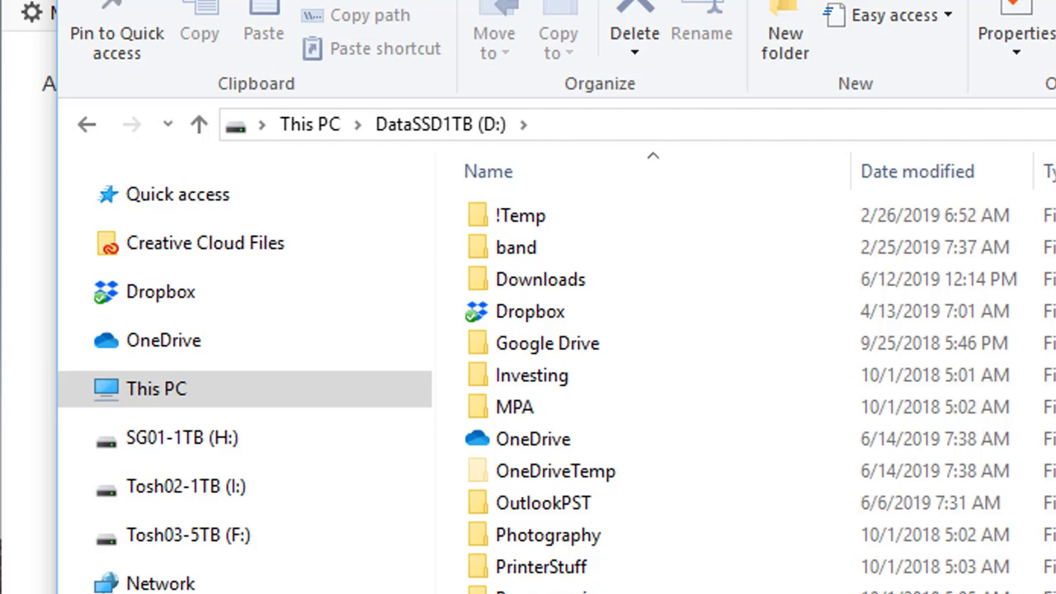
pyautogui.click(566, 346)
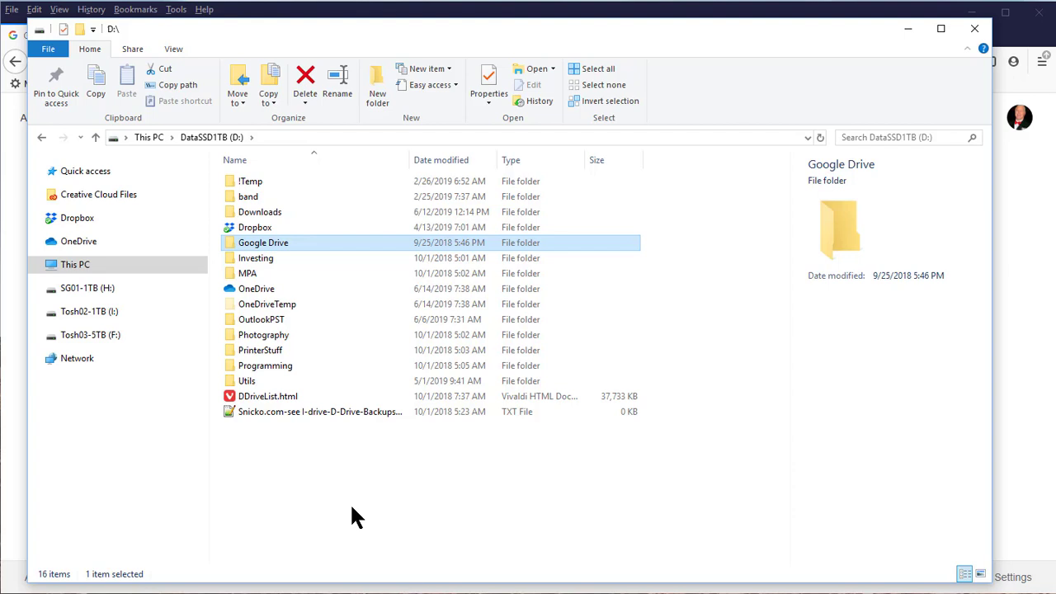
# Step: Back in Firefox, search Google for 'google drive download' via the autocomplete suggestion
pyautogui.hotkey('alt', 'F4')
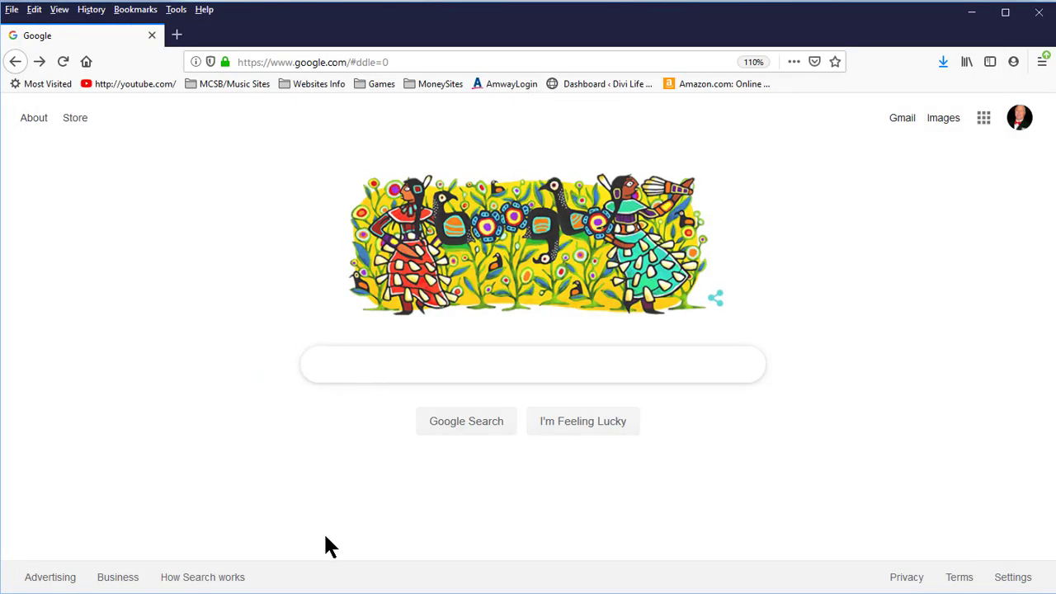
pyautogui.write('google drive')
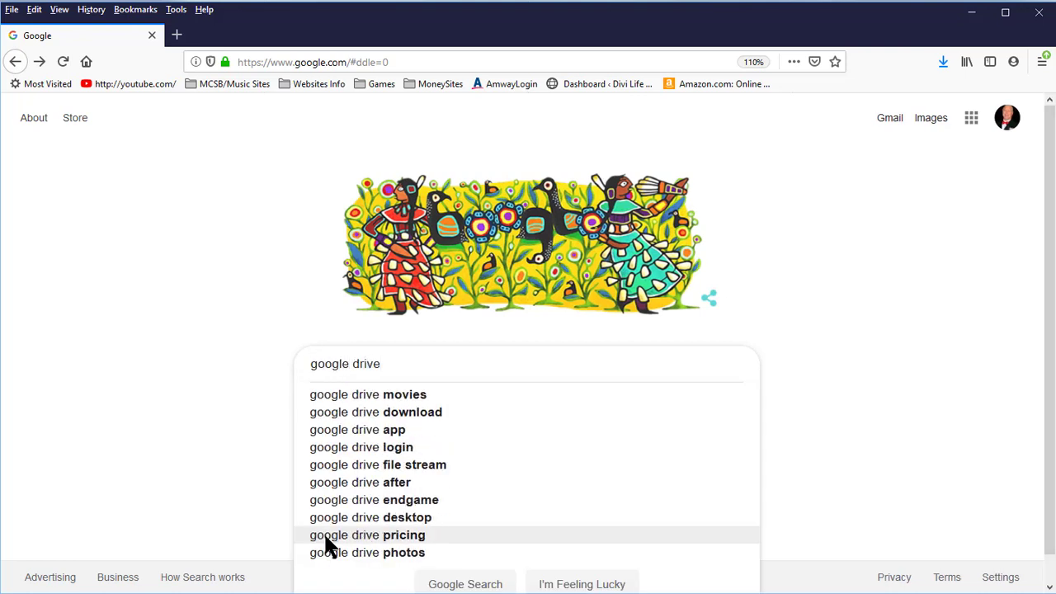
pyautogui.write(' down')
pyautogui.press('Down')
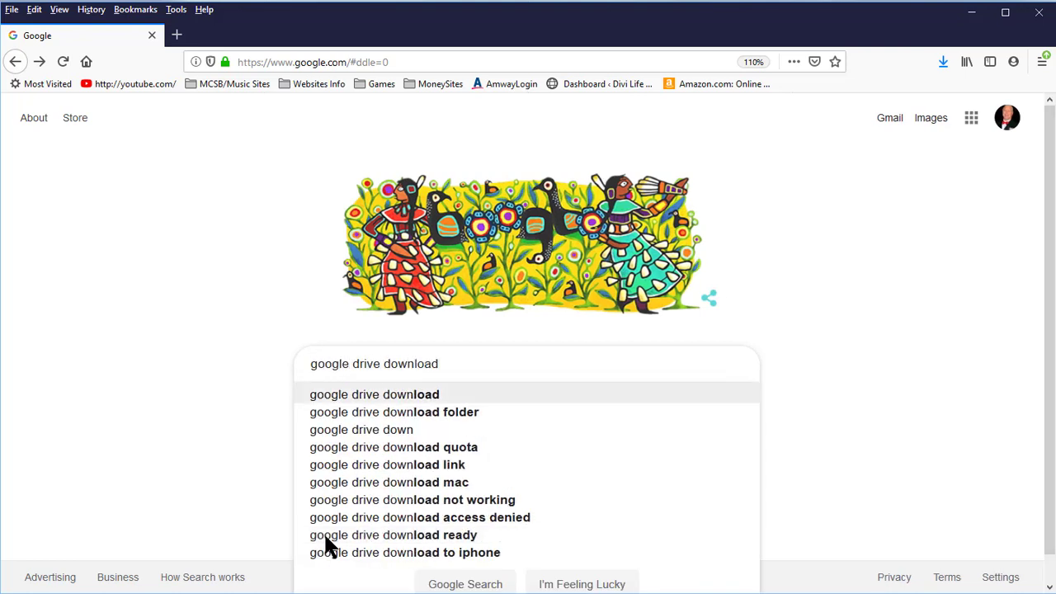
pyautogui.press('Return')
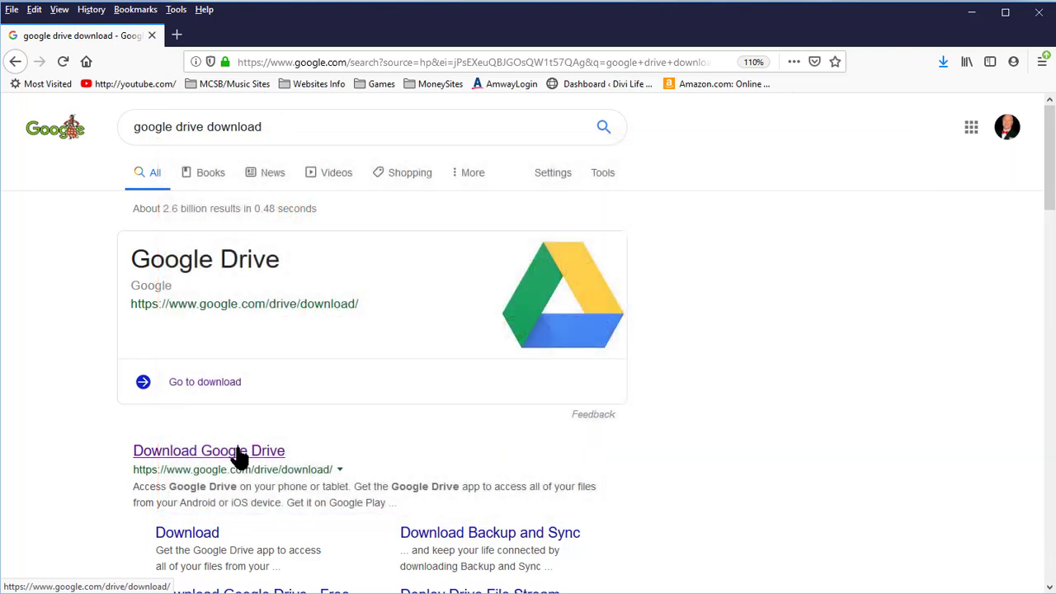
# Step: Open the Download Google Drive result and start the Personal Backup and Sync download
pyautogui.click(238, 453)
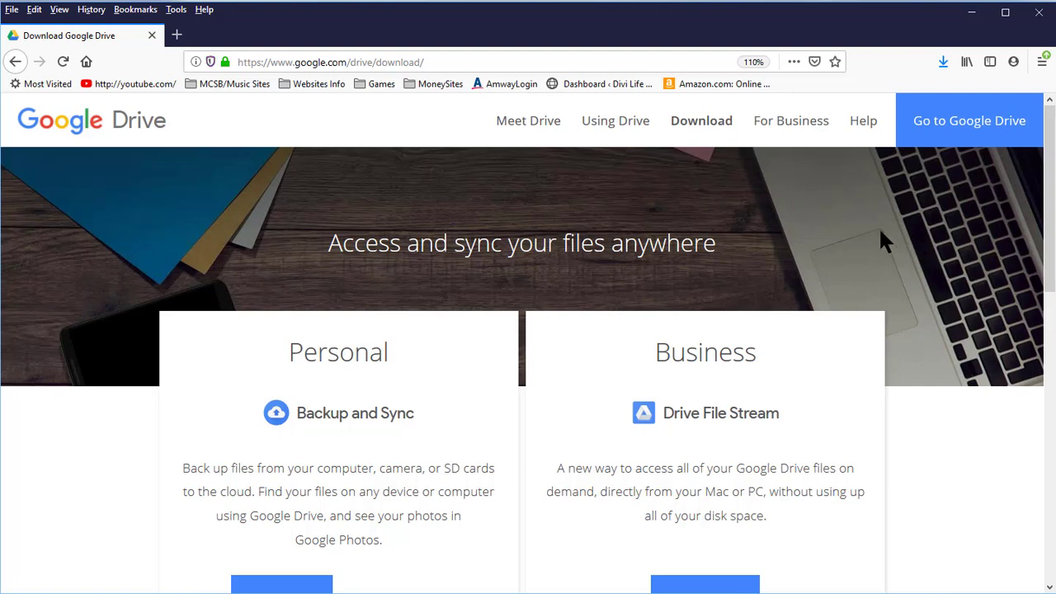
pyautogui.scroll(-2, 207, 247)
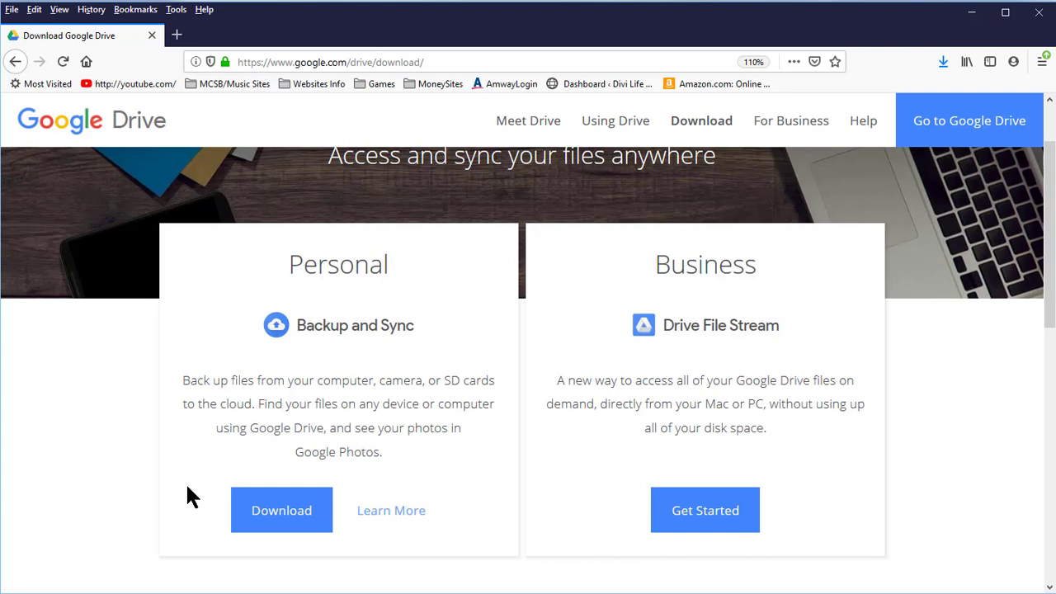
pyautogui.click(295, 522)
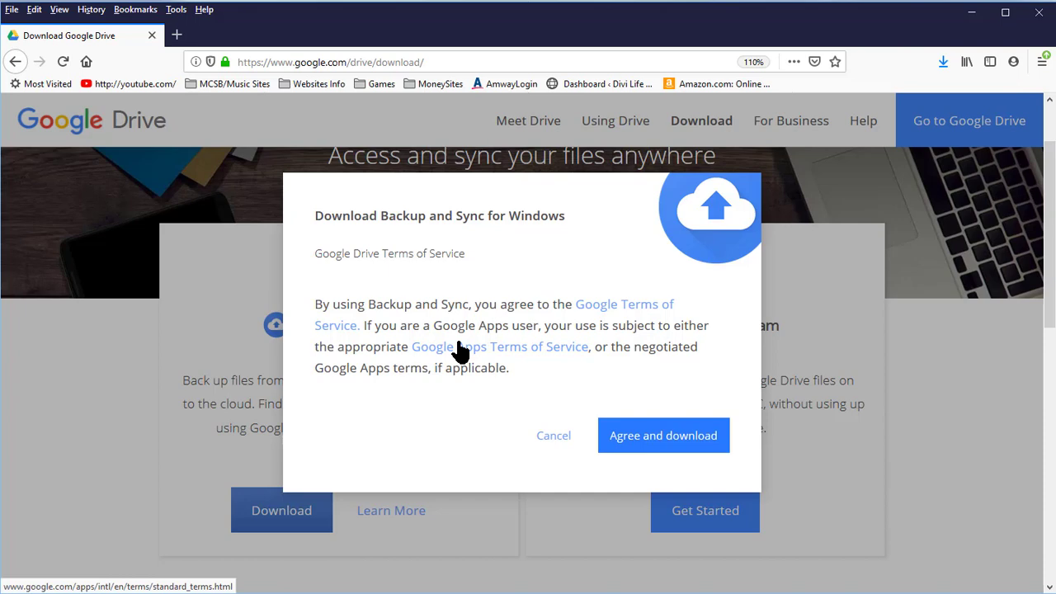
# Step: Agree to the terms and save installbackupandsync.exe into the GoogleDrive folder
pyautogui.click(621, 435)
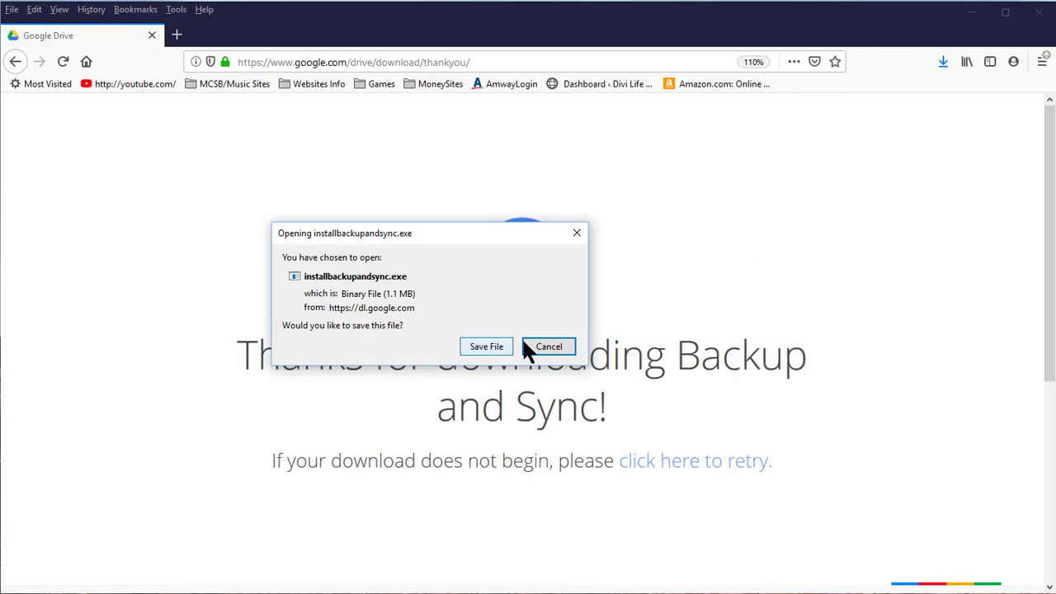
pyautogui.click(488, 347)
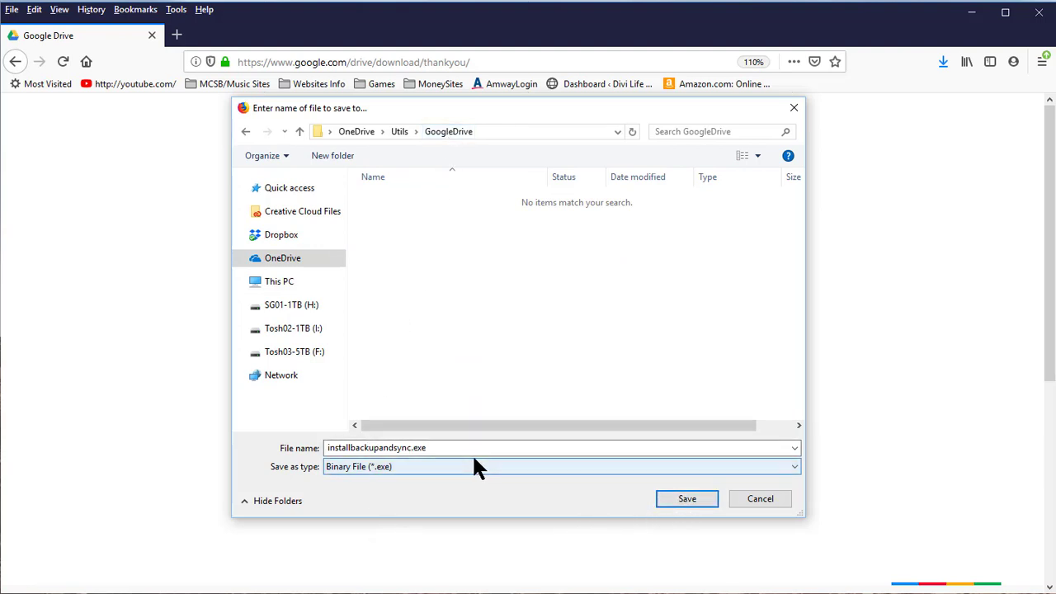
pyautogui.click(691, 495)
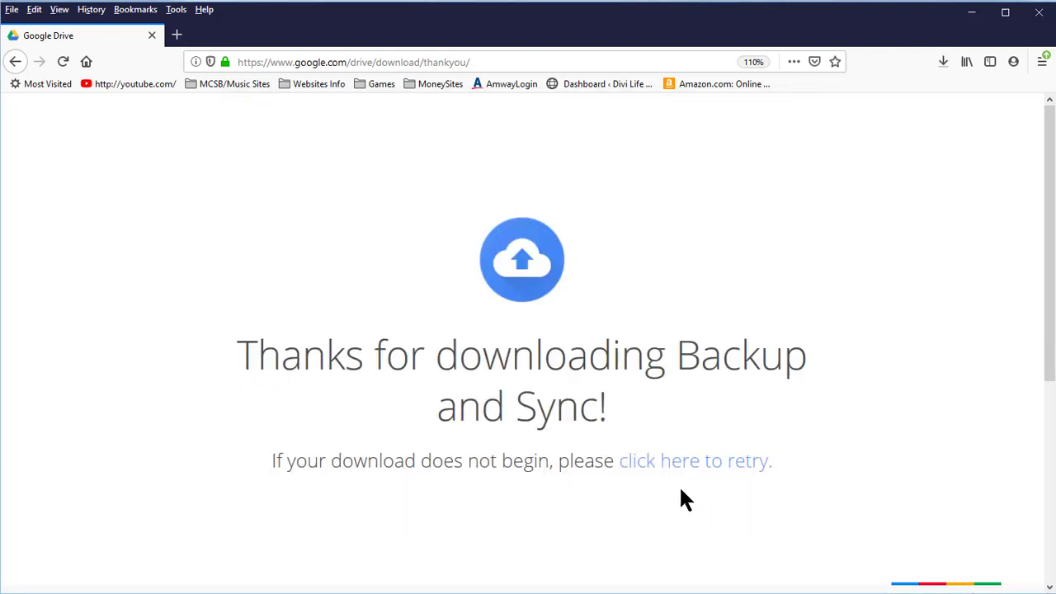
pyautogui.click(945, 62)
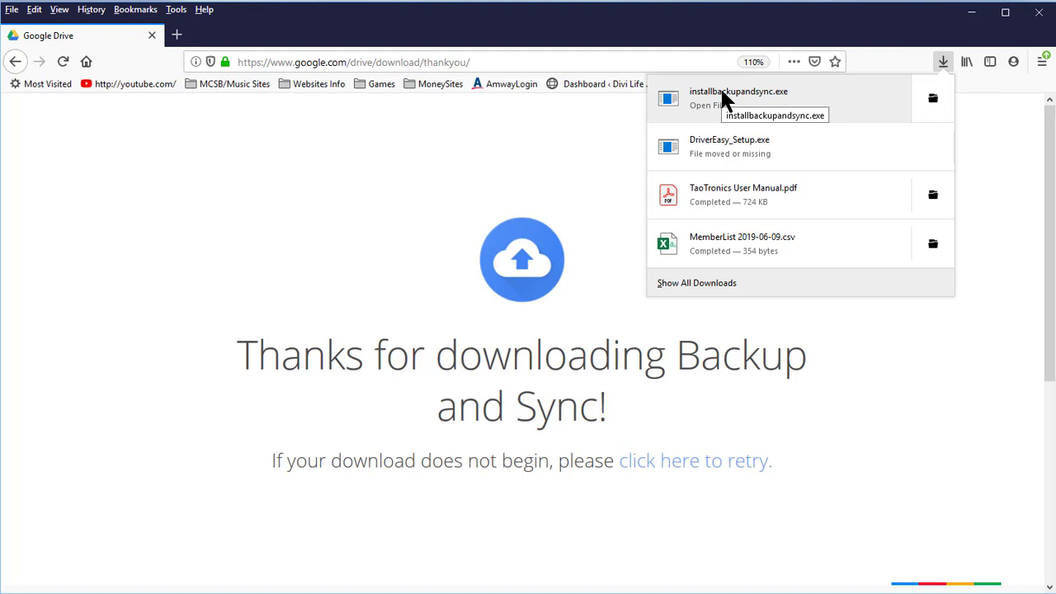
# Step: Run installbackupandsync.exe from the Firefox downloads list to install Backup and Sync
pyautogui.click(721, 95)
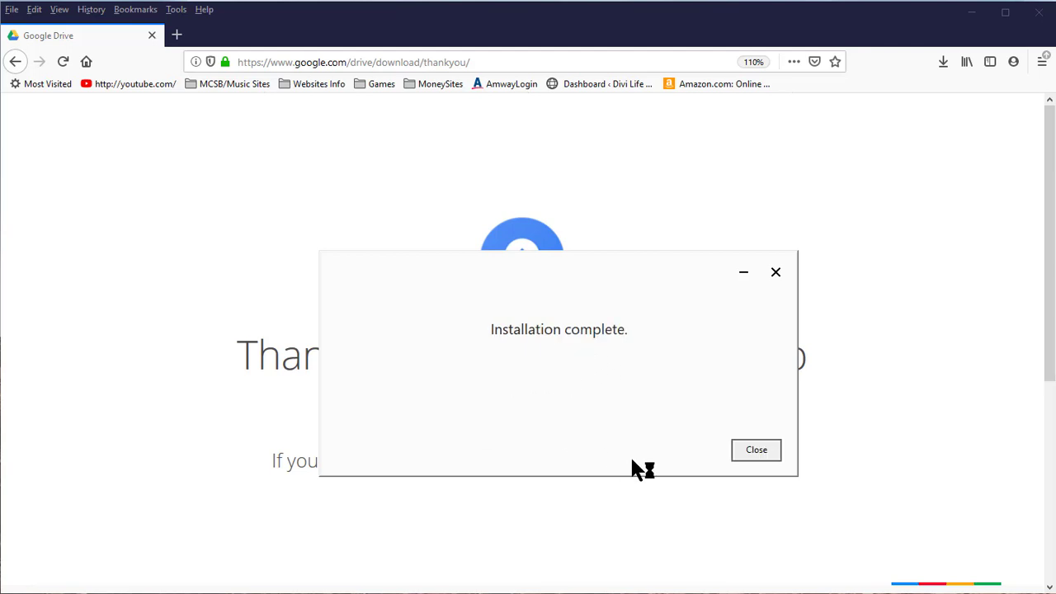
# Step: Begin setup, sign in with the Google account e-mail, and enter the two-step verification code
pyautogui.click(751, 451)
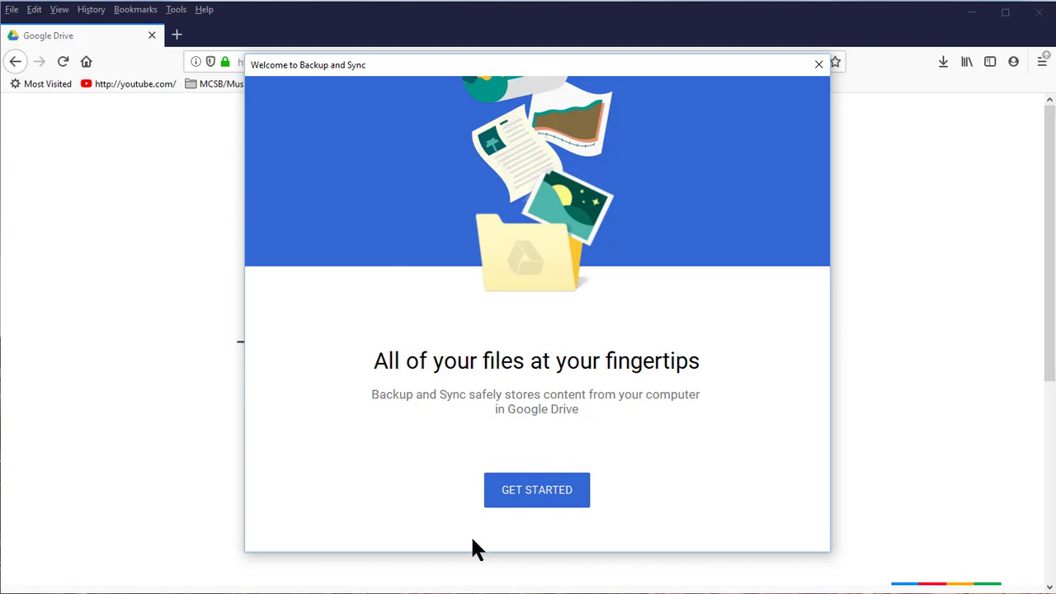
pyautogui.click(541, 497)
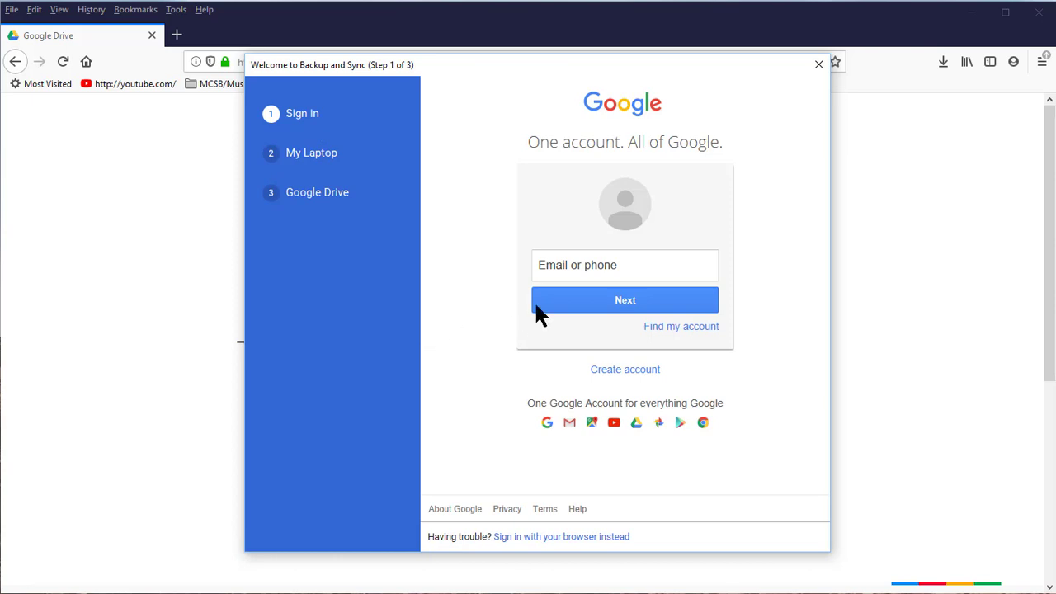
pyautogui.click(559, 260)
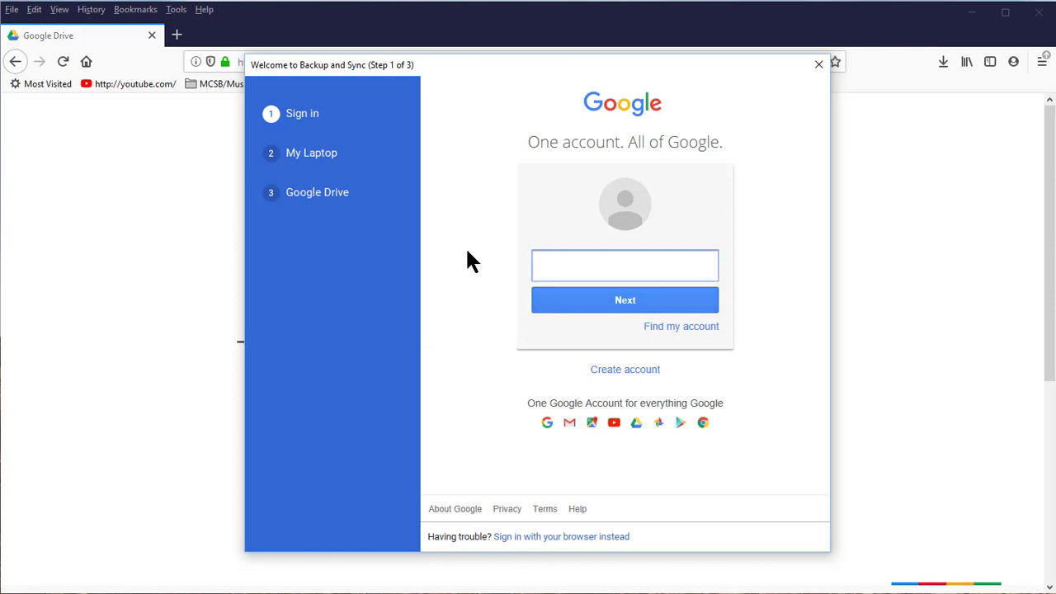
pyautogui.hotkey('ctrl', 'v')
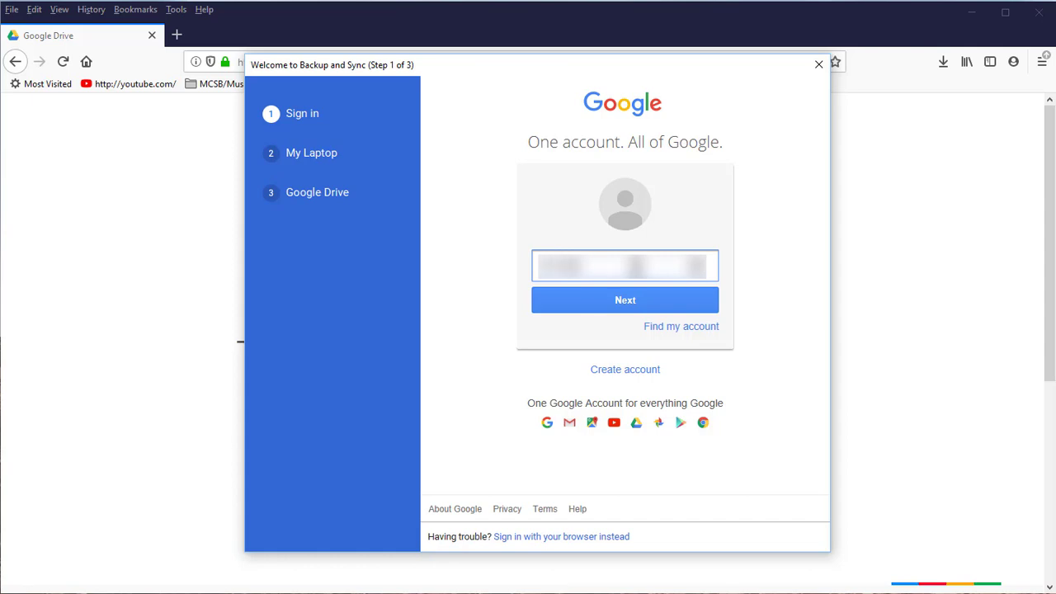
pyautogui.press('Return')
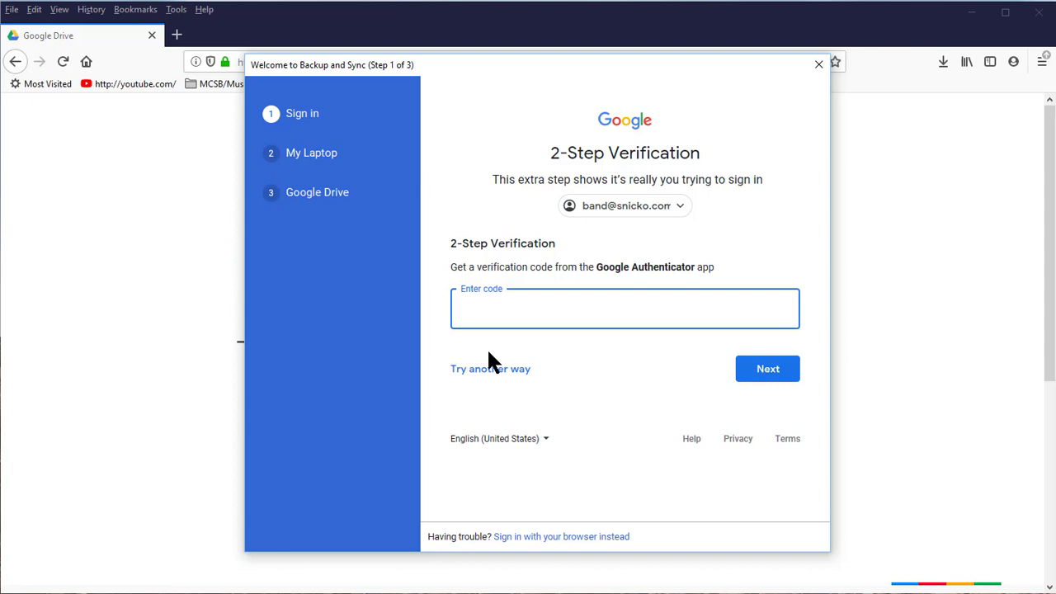
pyautogui.click(754, 368)
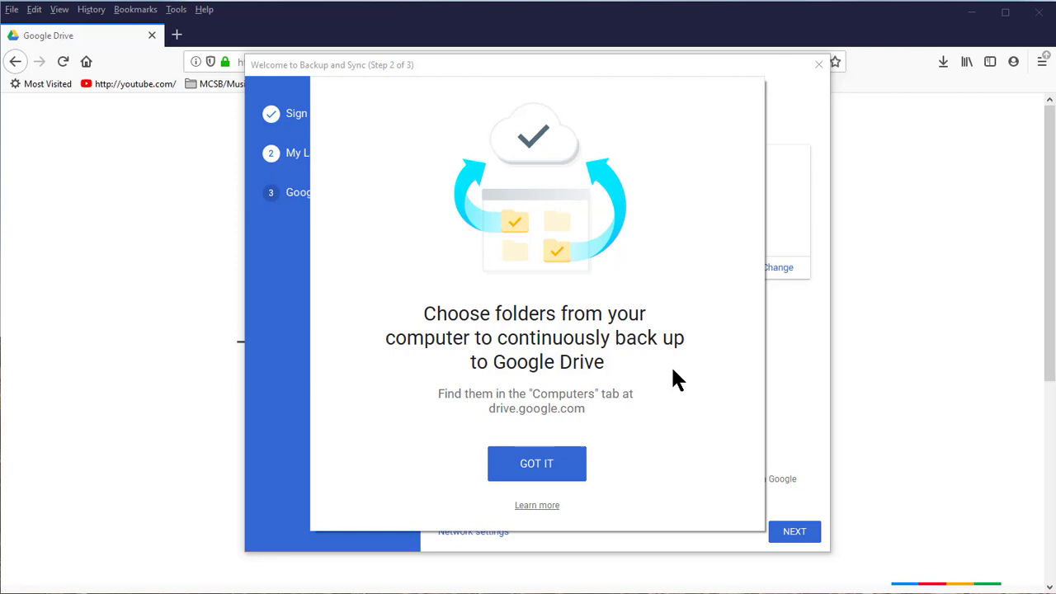
# Step: Uncheck the Desktop, Documents and Pictures folders from backup
pyautogui.click(543, 456)
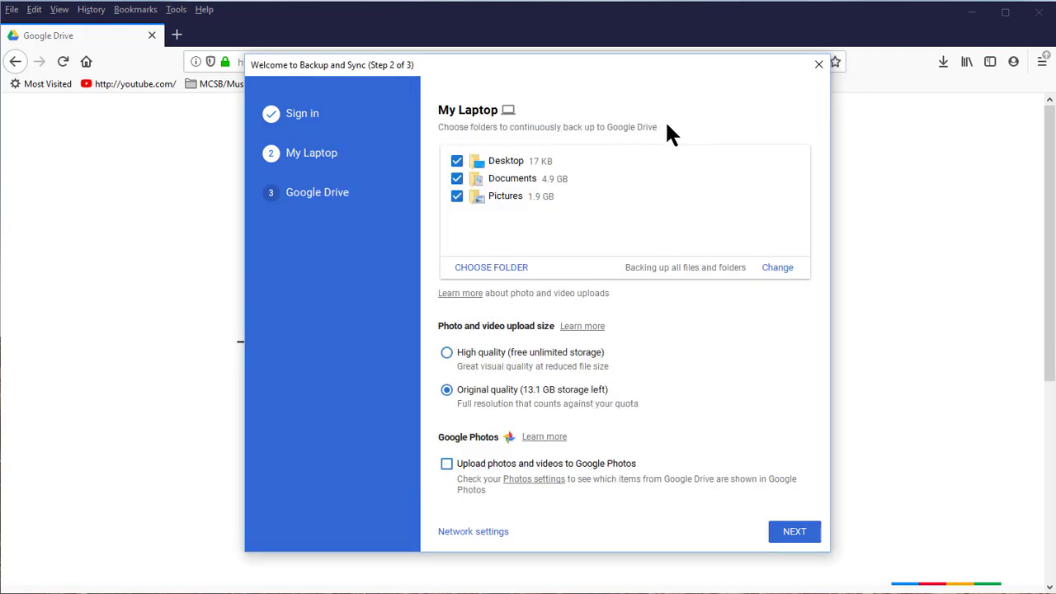
pyautogui.click(455, 161)
pyautogui.click(457, 179)
pyautogui.click(456, 196)
# Step: Choose the Google Drive folder on DataSSD1TB (D:) as a folder to back up
pyautogui.click(498, 265)
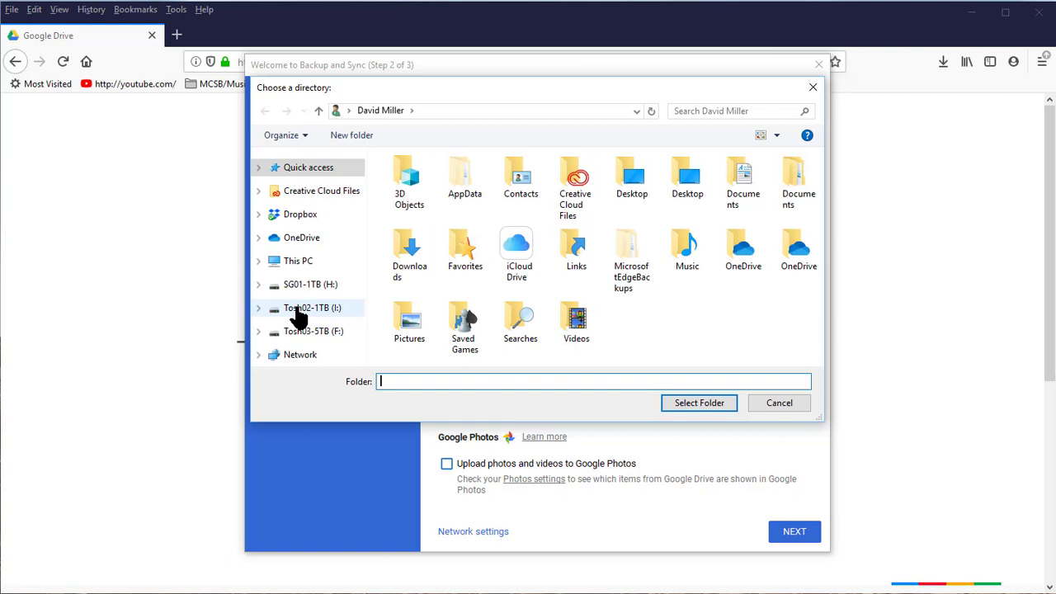
pyautogui.click(295, 261)
pyautogui.scroll(-3, 652, 272)
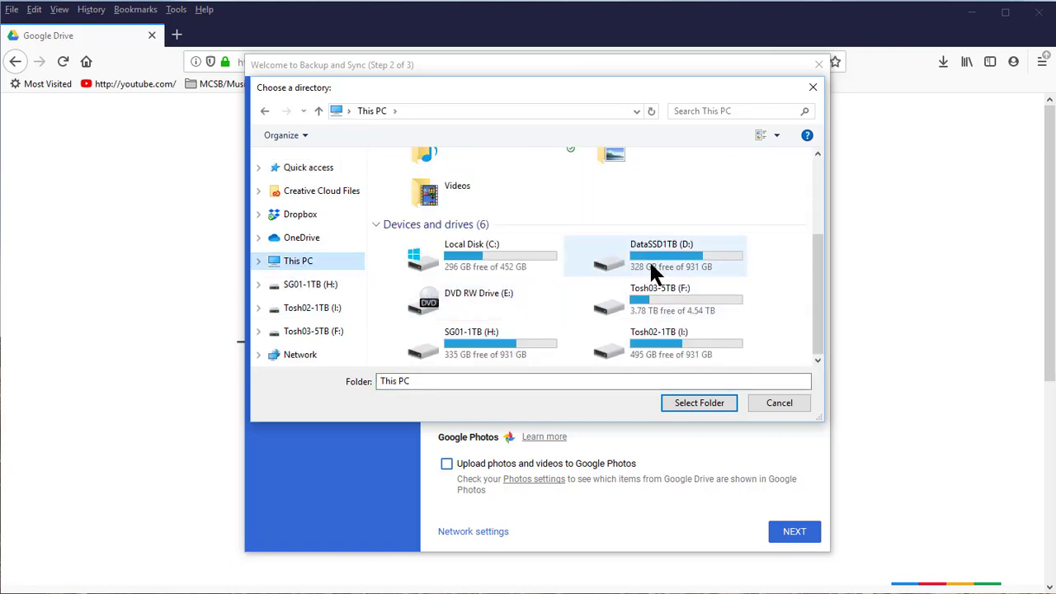
pyautogui.doubleClick(651, 267)
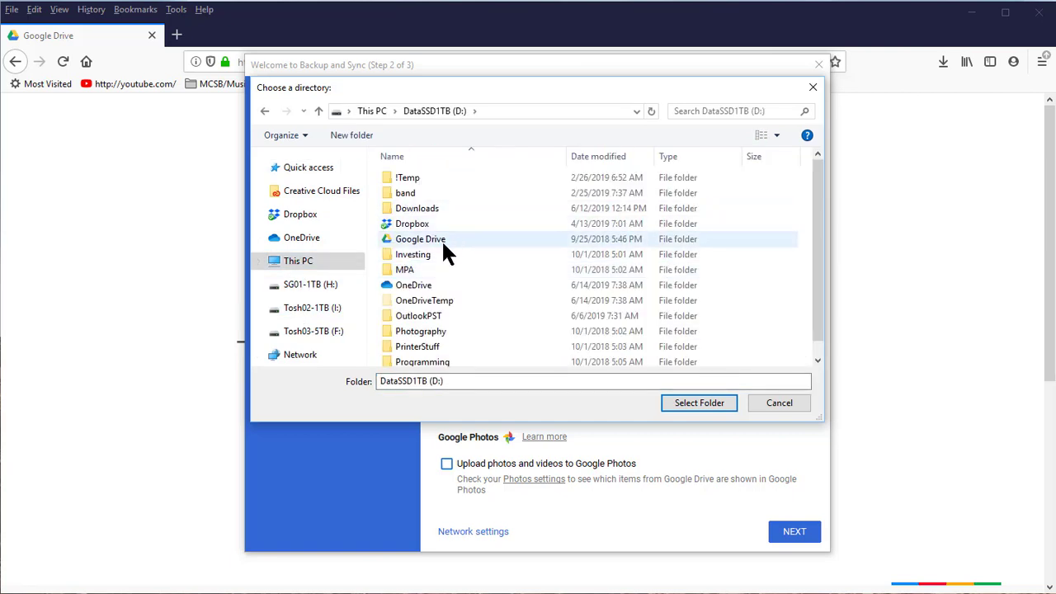
pyautogui.click(452, 239)
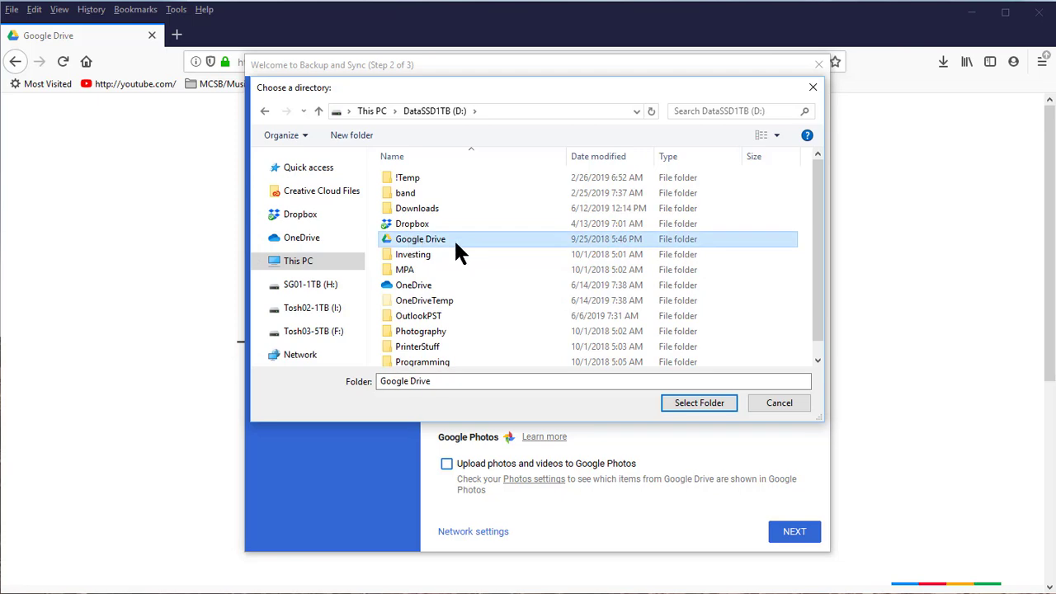
pyautogui.click(699, 402)
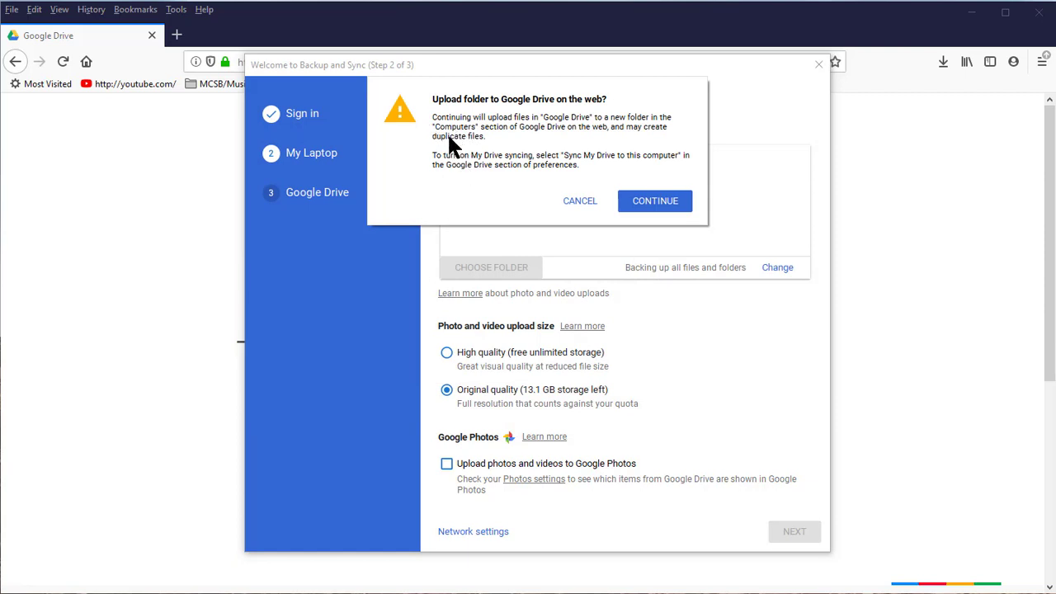
# Step: Cancel the upload prompt so the D:\Google Drive folder stays unchecked
pyautogui.click(577, 202)
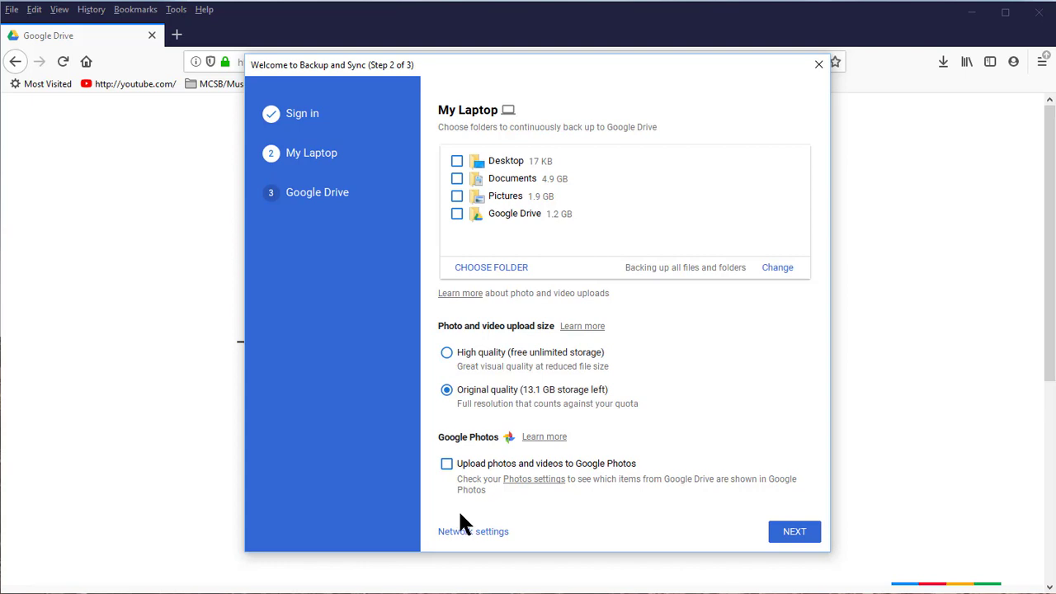
# Step: On the Google Drive step, change the My Drive folder location to D:\Google Drive
pyautogui.click(793, 531)
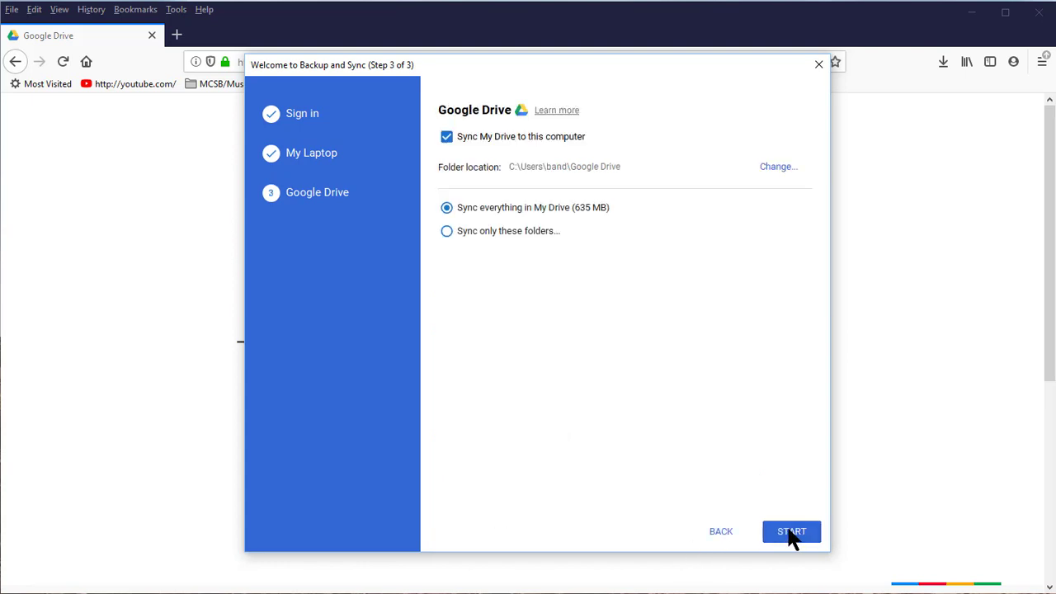
pyautogui.click(534, 460)
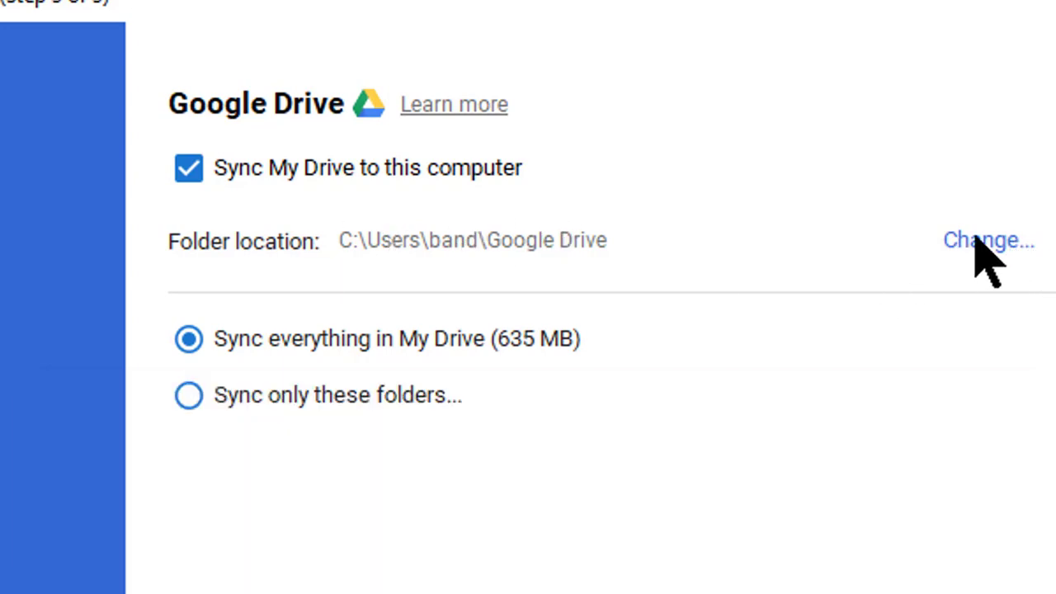
pyautogui.click(972, 239)
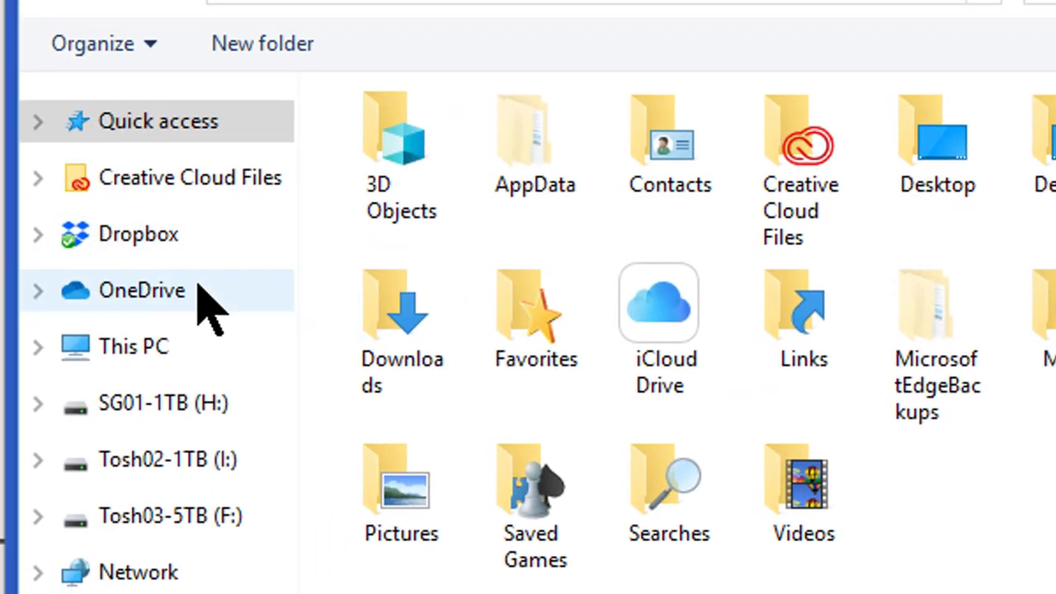
pyautogui.click(69, 363)
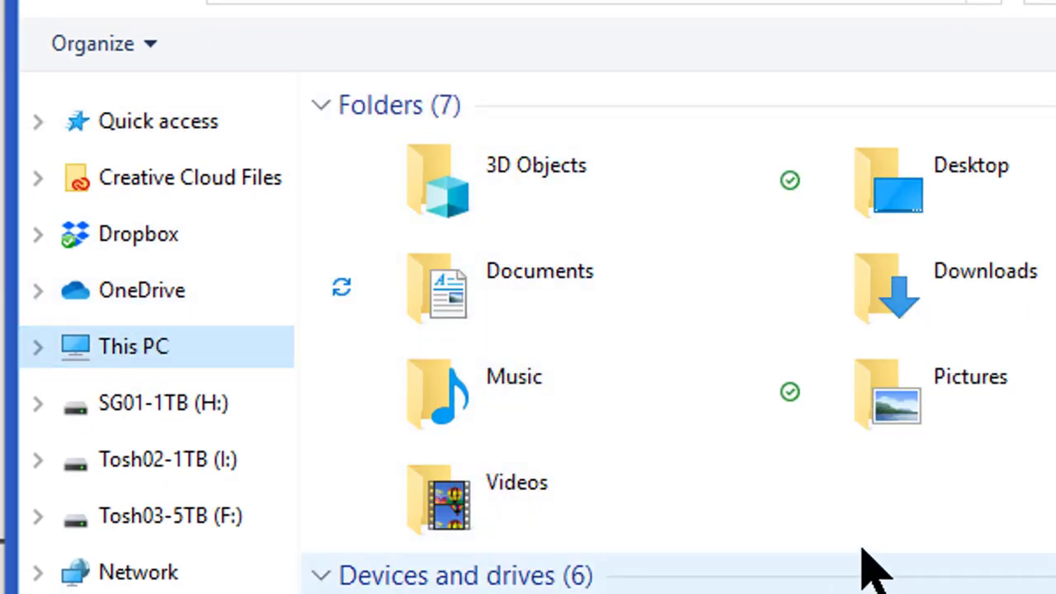
pyautogui.scroll(-3, 860, 566)
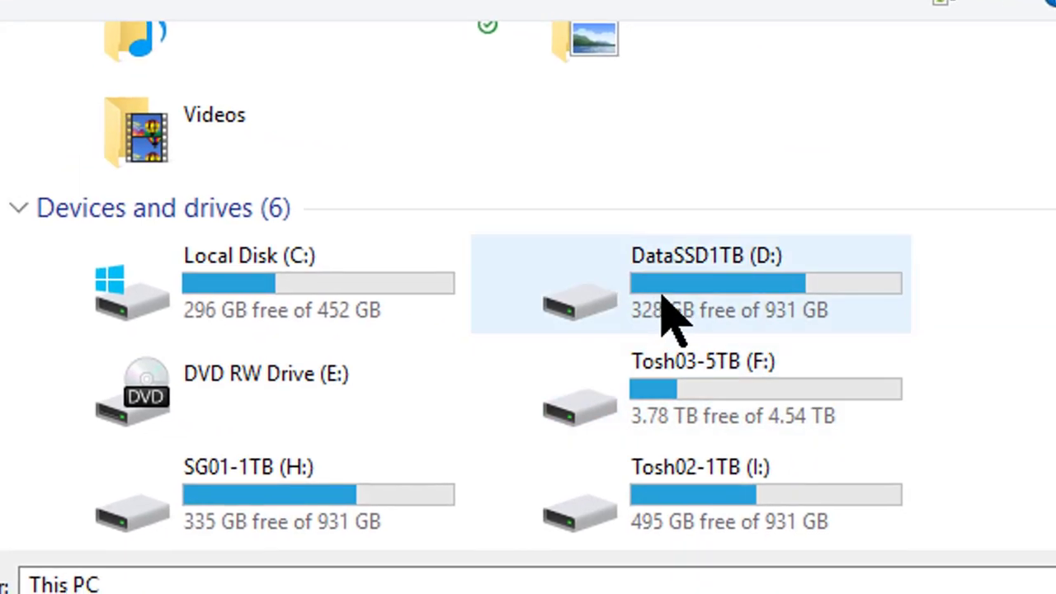
pyautogui.doubleClick(661, 299)
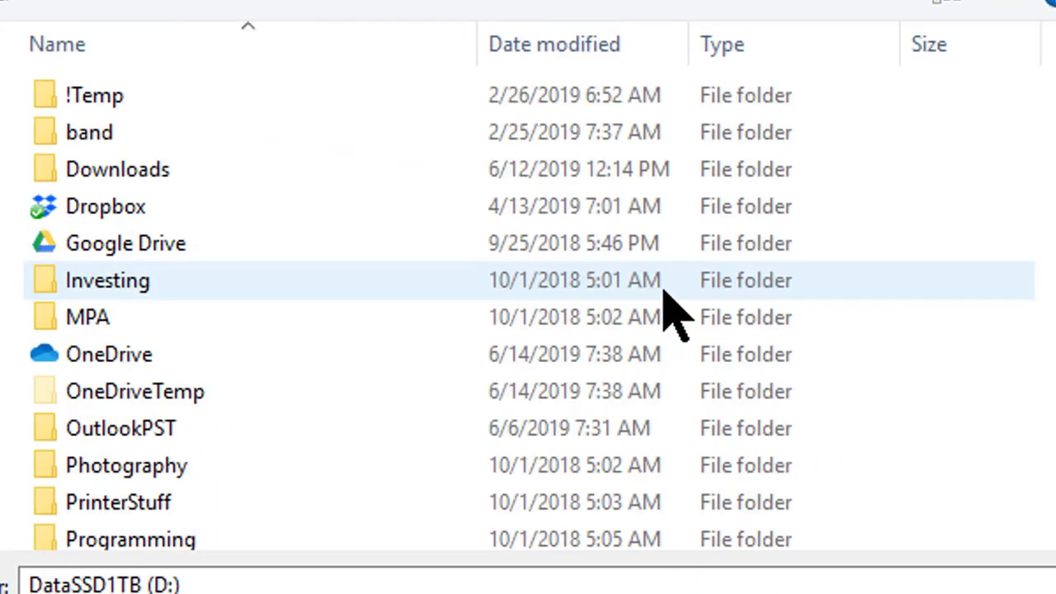
pyautogui.click(124, 238)
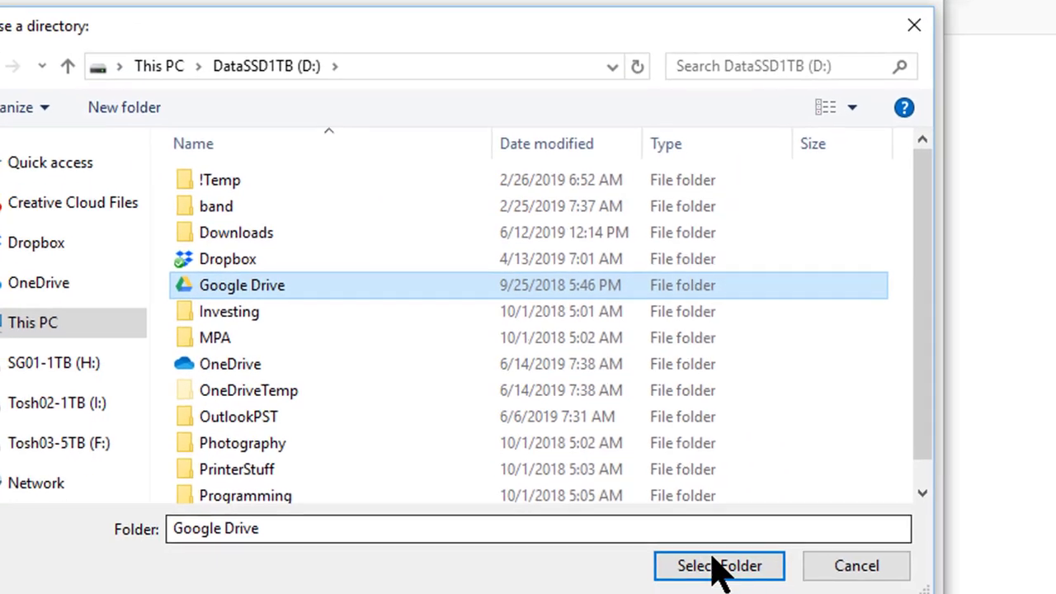
pyautogui.click(710, 556)
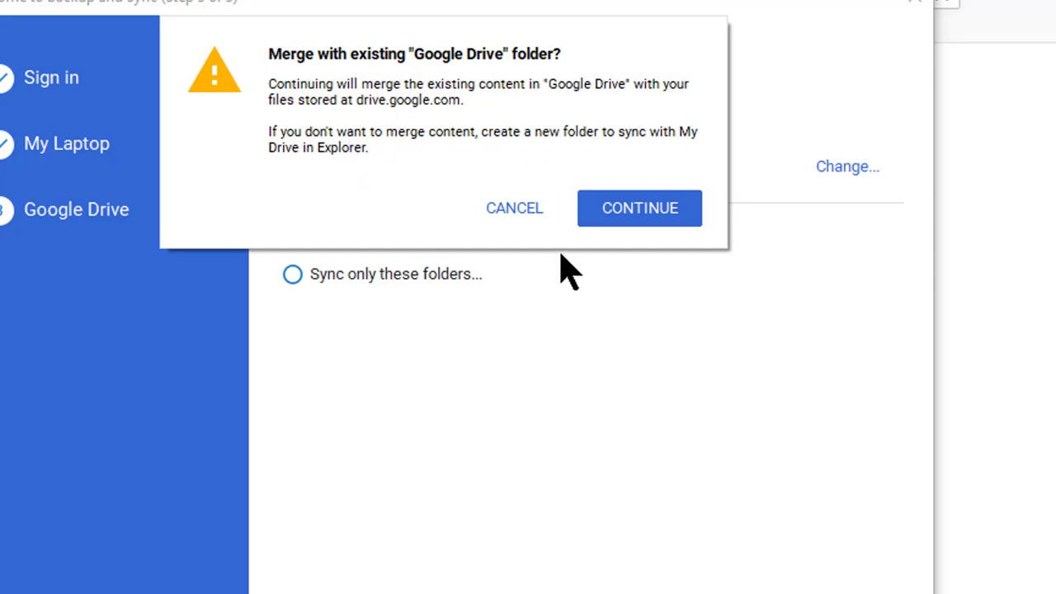
# Step: Accept merging with the existing Google Drive folder and start syncing My Drive
pyautogui.click(639, 207)
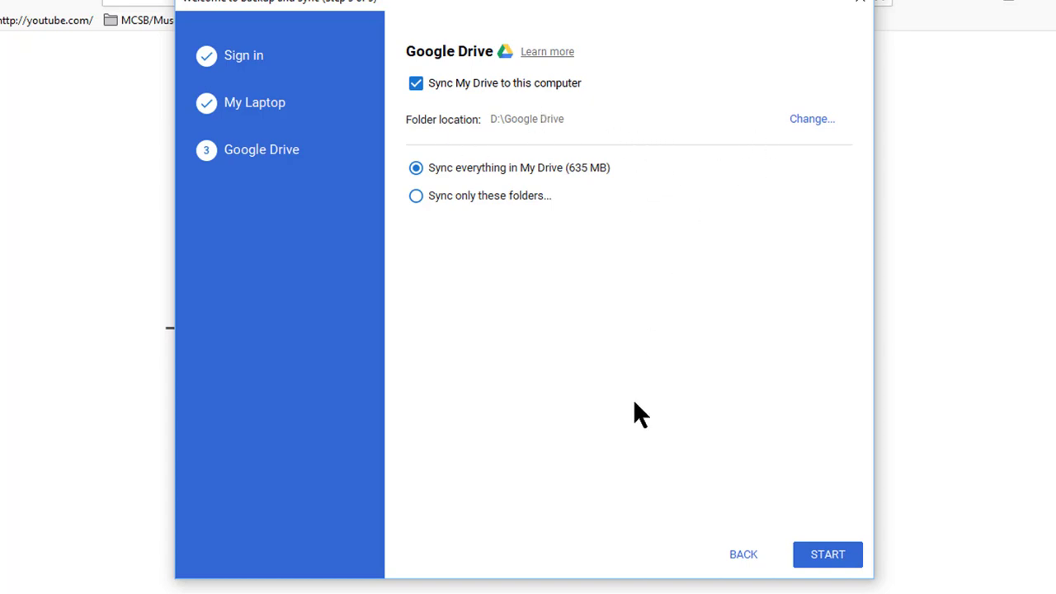
pyautogui.click(820, 559)
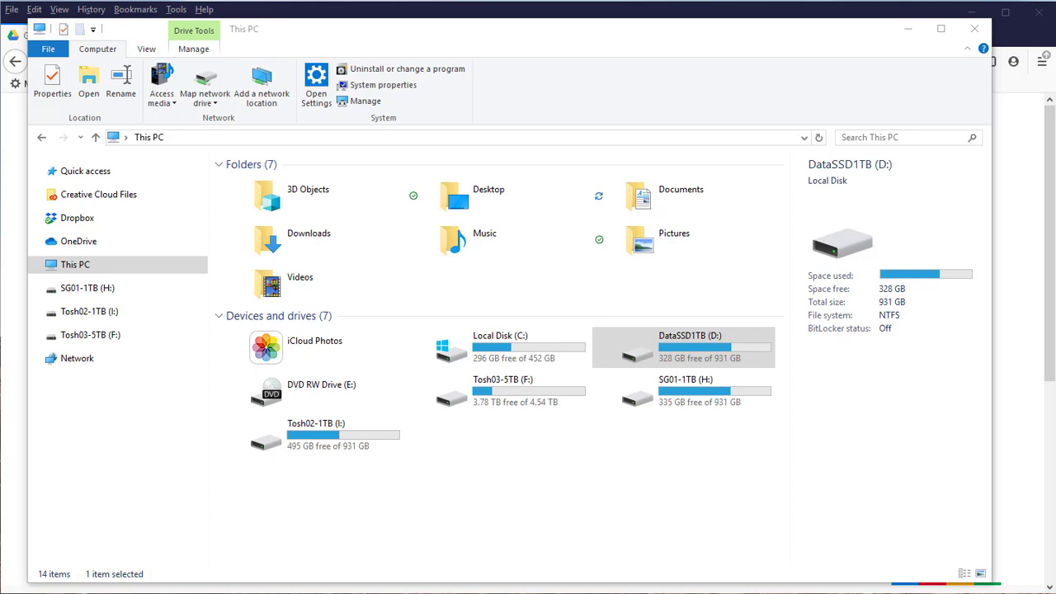
# Step: In a new File Explorer window, open Google Drive from Quick access and confirm it's pinned
pyautogui.hotkey('ctrl', 'n')
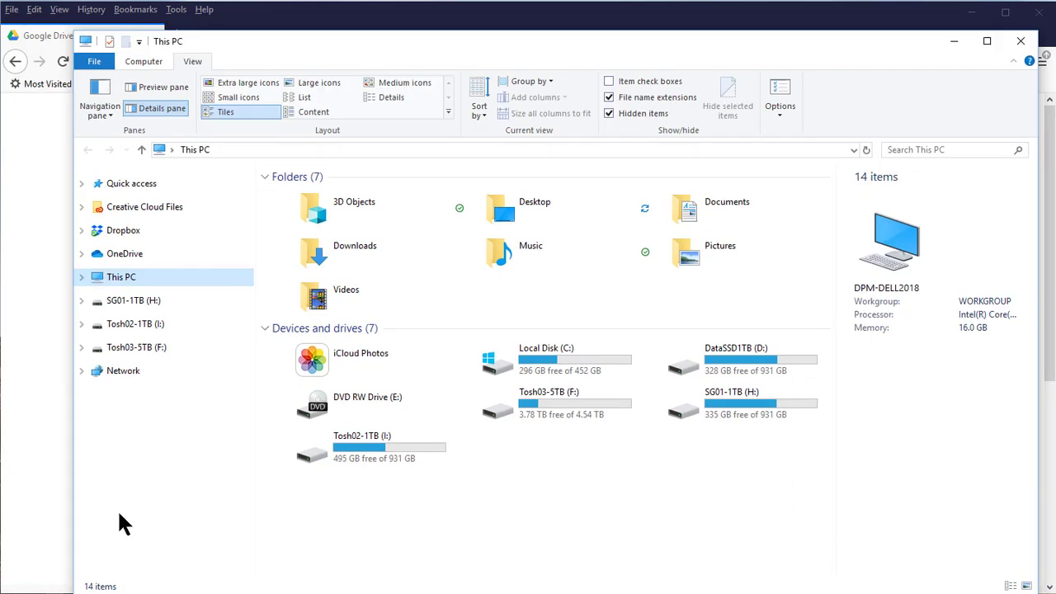
pyautogui.click(81, 184)
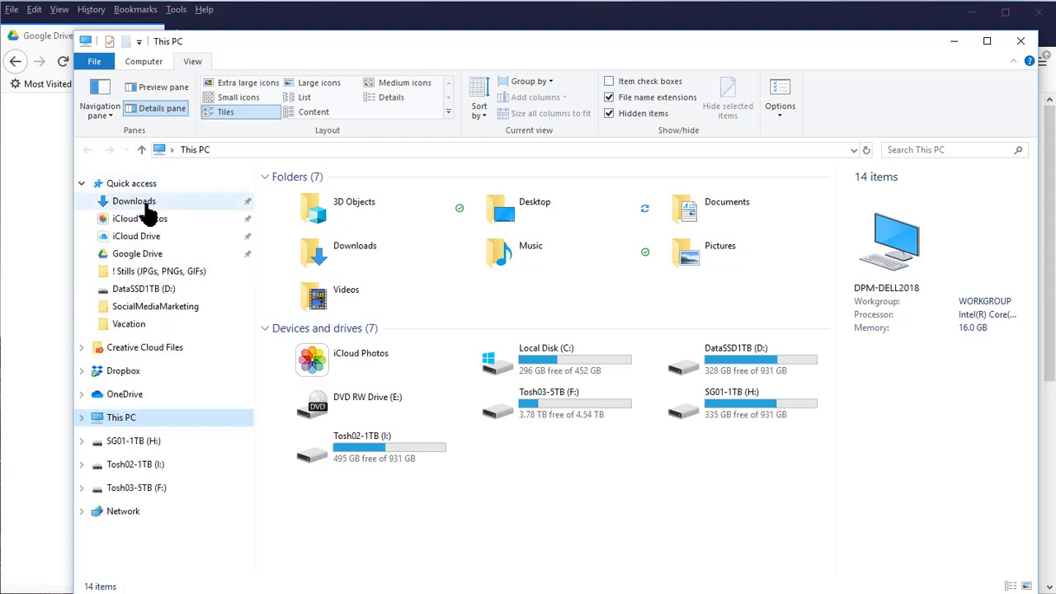
pyautogui.click(246, 253)
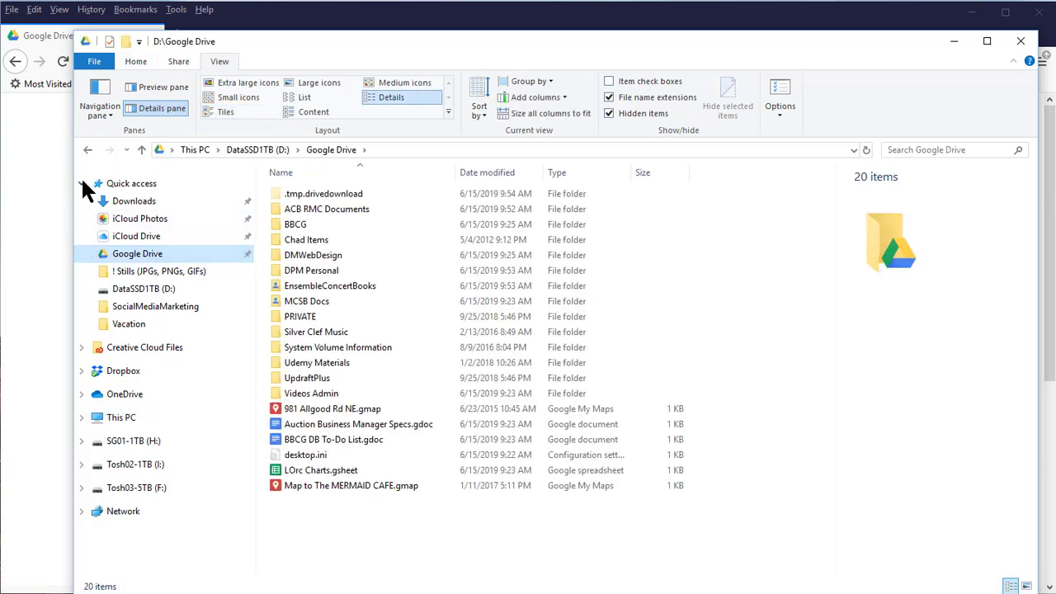
pyautogui.rightClick(138, 258)
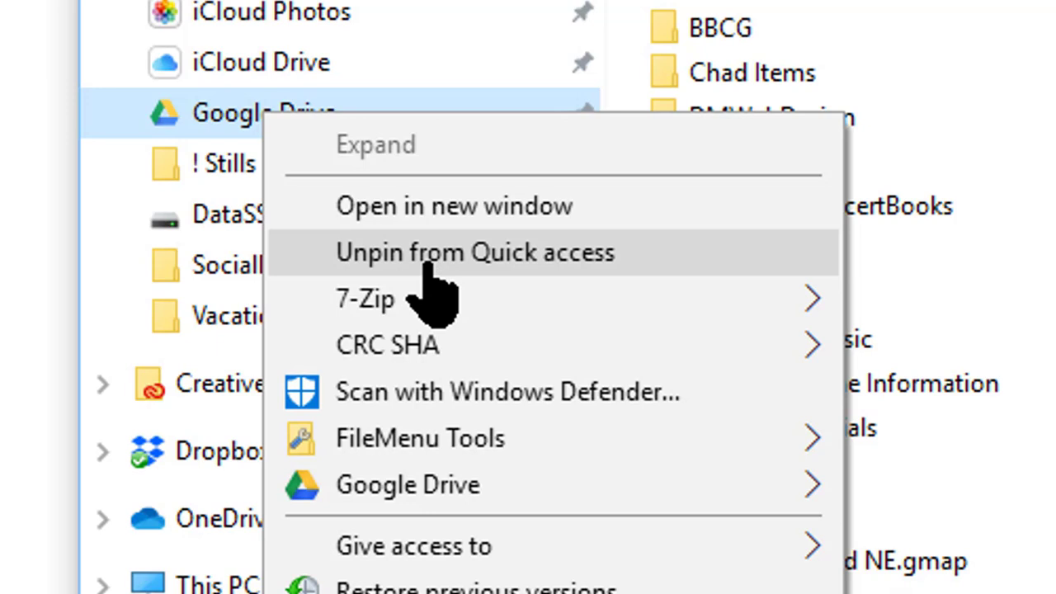
pyautogui.click(228, 124)
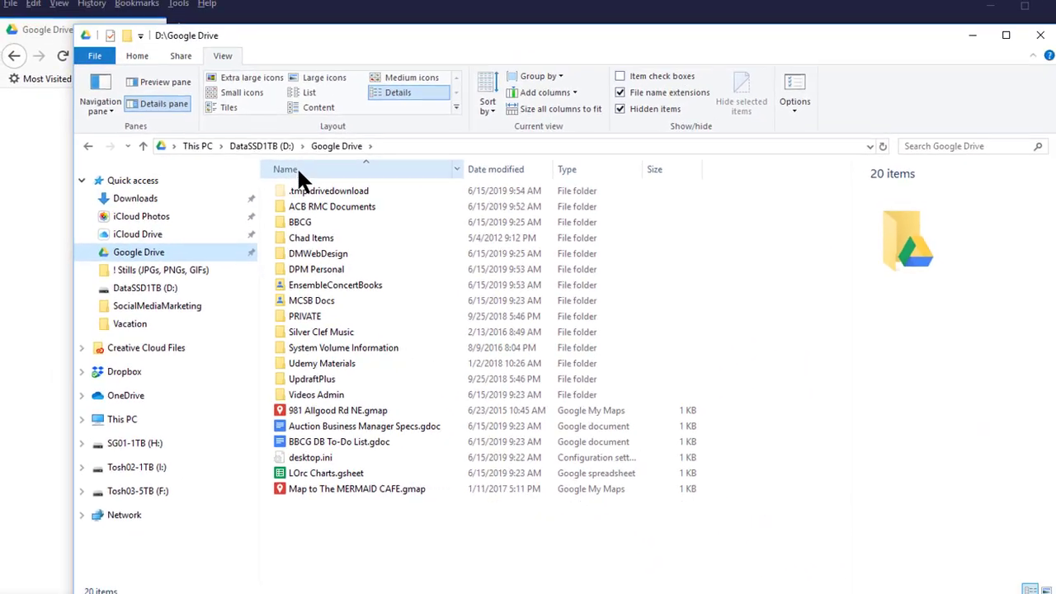